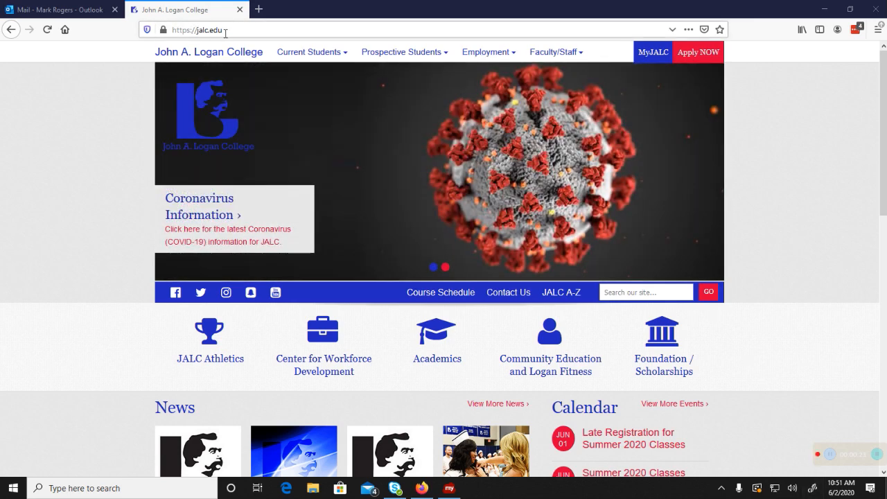
- Open the Volmail inbox from the MyJALC portal's Additional Systems and Services links, and close it after viewing
{"action": "left_click", "coordinate": [659, 61]}
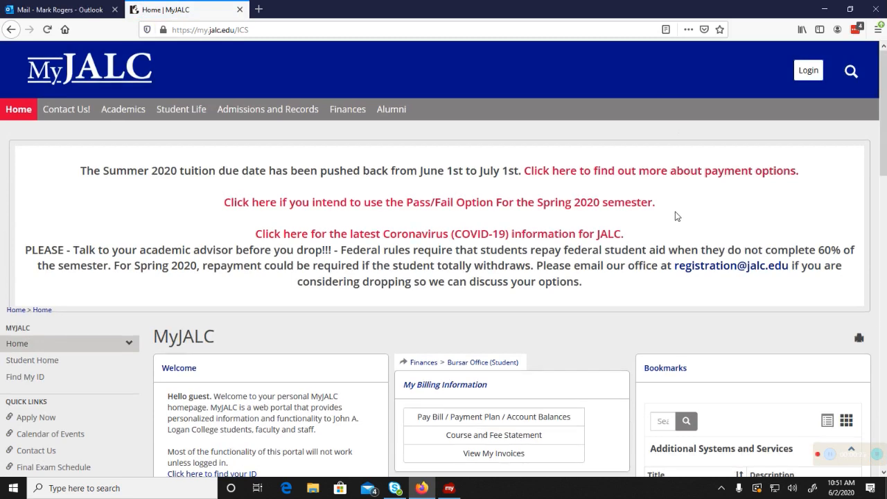
{"action": "scroll", "coordinate": [676, 212], "scroll_direction": "down", "scroll_amount": 3}
{"action": "scroll", "coordinate": [677, 216], "scroll_direction": "down", "scroll_amount": 5}
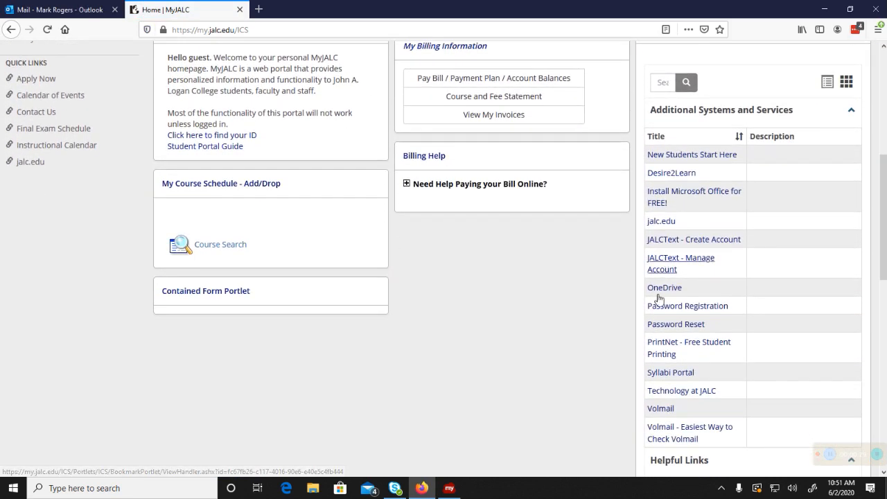
{"action": "left_click", "coordinate": [661, 409]}
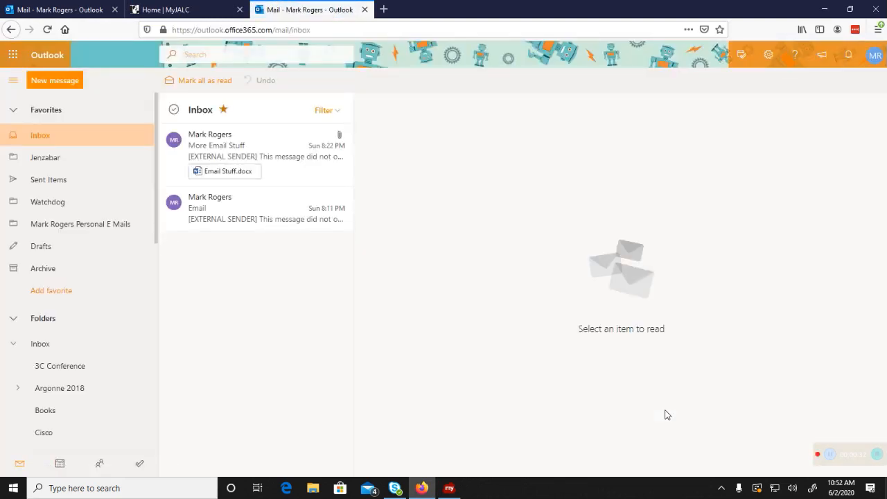
{"action": "left_click", "coordinate": [365, 10]}
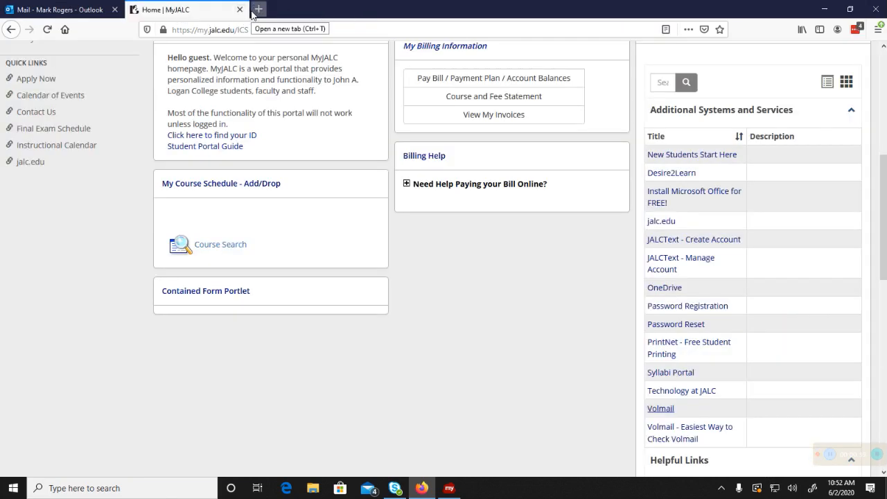
- Try reaching the mailbox directly at volmail.jalc.edu in a separate browser tab, and close that tab
{"action": "left_click", "coordinate": [257, 10]}
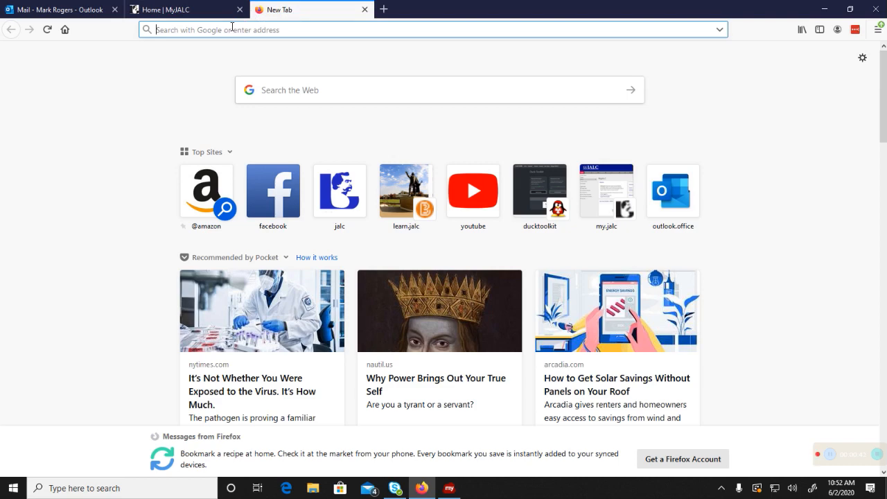
{"action": "type", "text": "volm"}
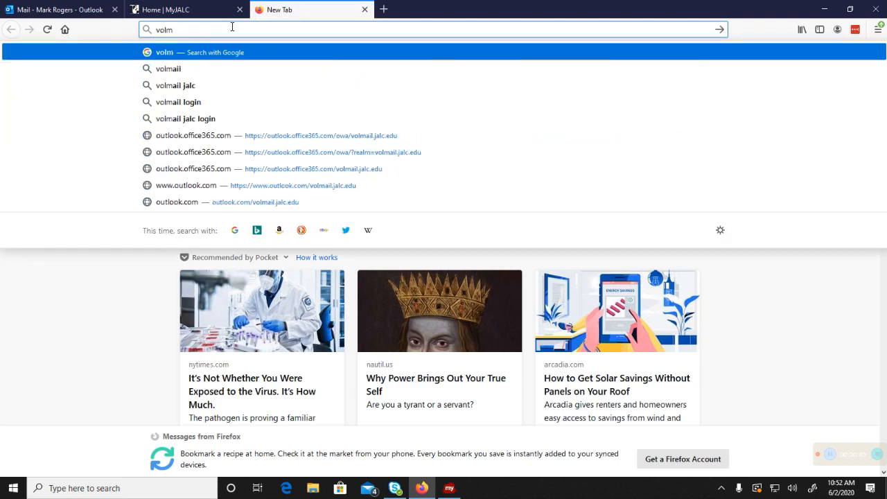
{"action": "type", "text": "ail.jalc.edu"}
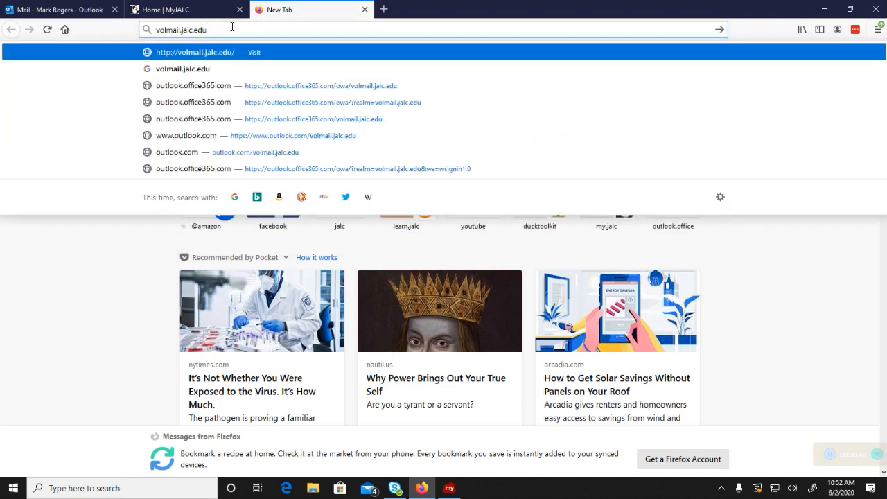
{"action": "key", "text": "Return"}
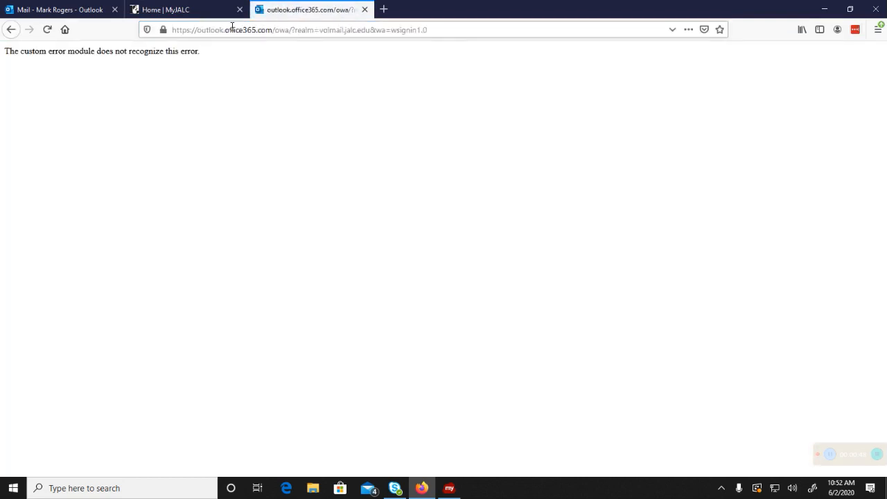
{"action": "left_click", "coordinate": [366, 10]}
- Switch to the open Outlook mailbox and examine the inbox folder structure, including the Summer 2020 subfolders
{"action": "left_click", "coordinate": [55, 10]}
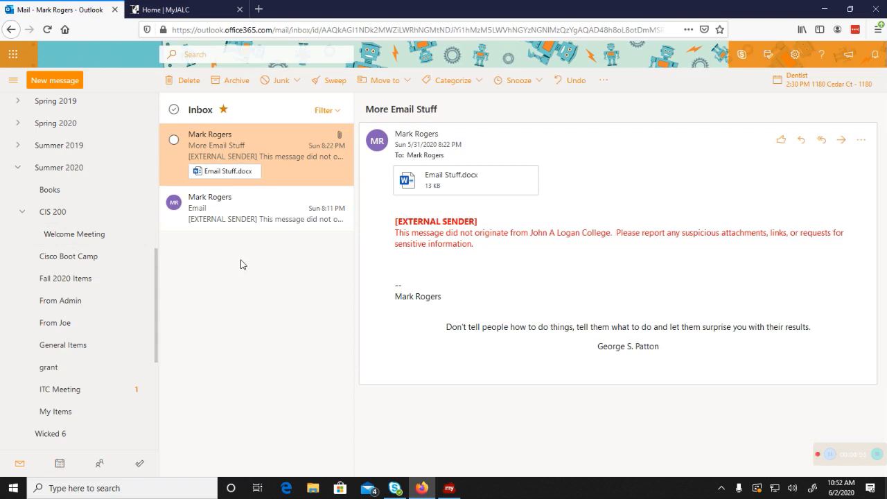
{"action": "scroll", "coordinate": [64, 187], "scroll_direction": "up", "scroll_amount": 10}
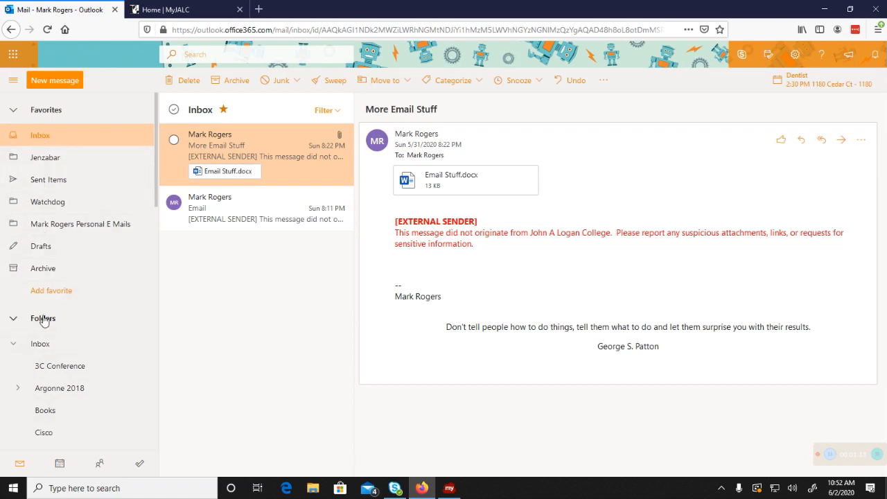
{"action": "scroll", "coordinate": [43, 320], "scroll_direction": "down", "scroll_amount": 3}
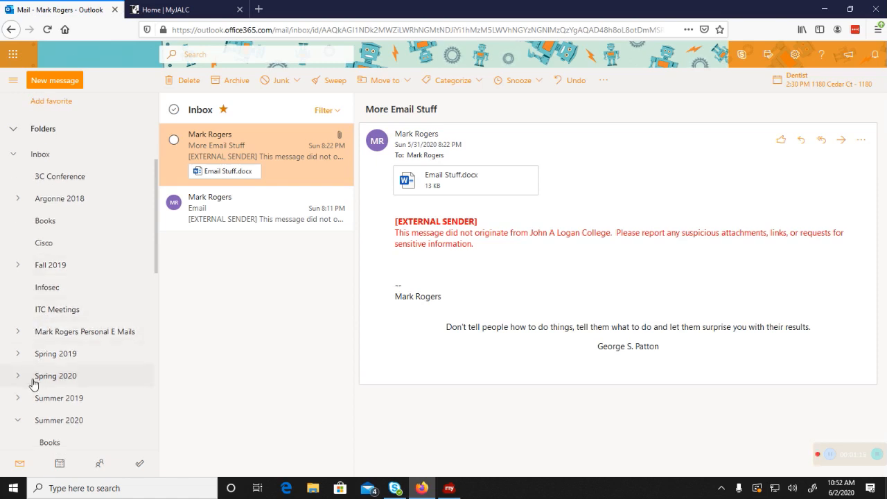
{"action": "scroll", "coordinate": [36, 385], "scroll_direction": "down", "scroll_amount": 2}
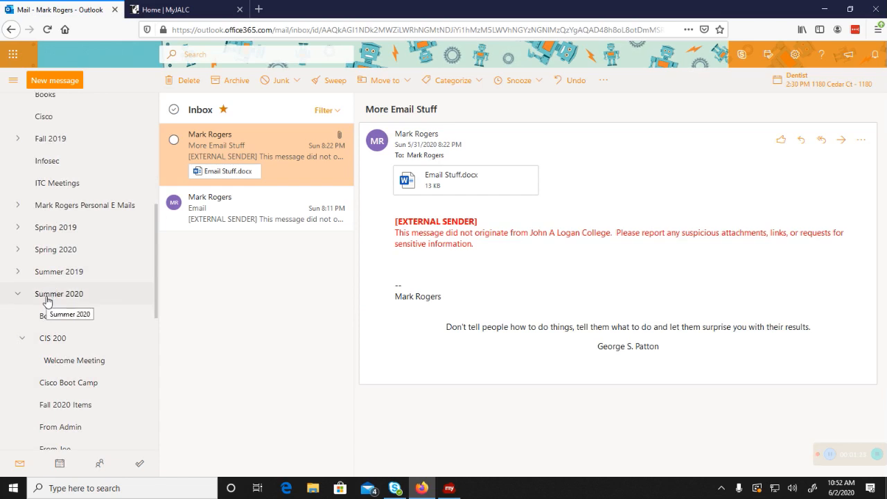
{"action": "scroll", "coordinate": [86, 362], "scroll_direction": "down", "scroll_amount": 1}
{"action": "scroll", "coordinate": [87, 362], "scroll_direction": "down", "scroll_amount": 2}
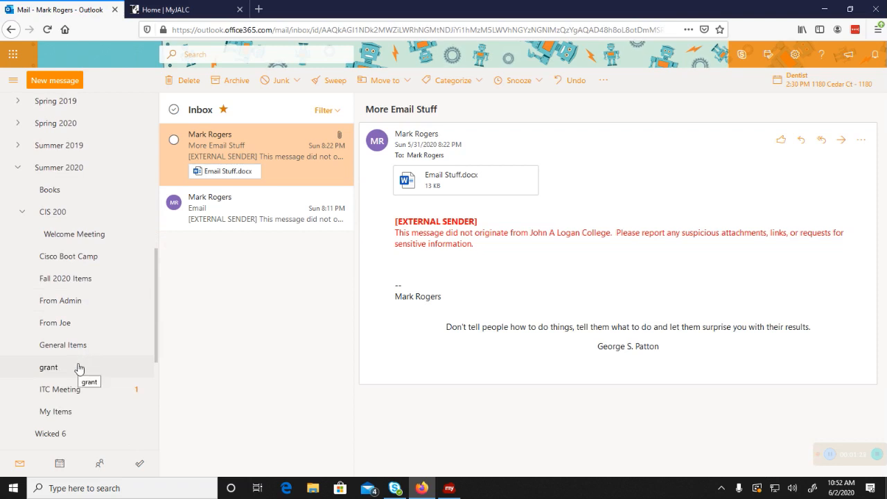
- Create a subfolder named Example under the Summer 2020 folder
{"action": "scroll", "coordinate": [43, 198], "scroll_direction": "up", "scroll_amount": 3}
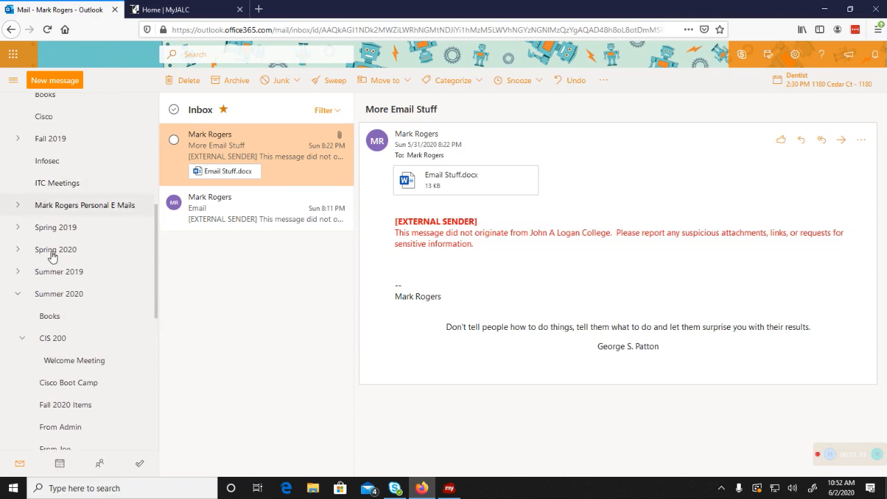
{"action": "right_click", "coordinate": [62, 298]}
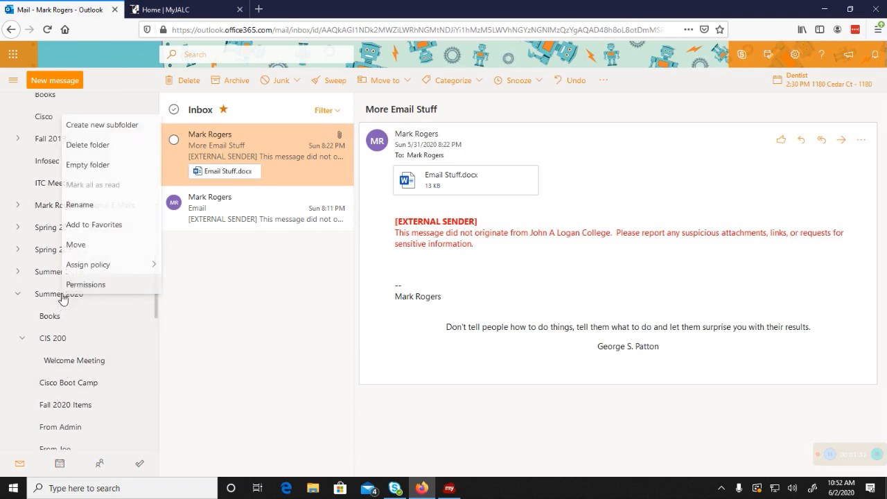
{"action": "left_click", "coordinate": [101, 124]}
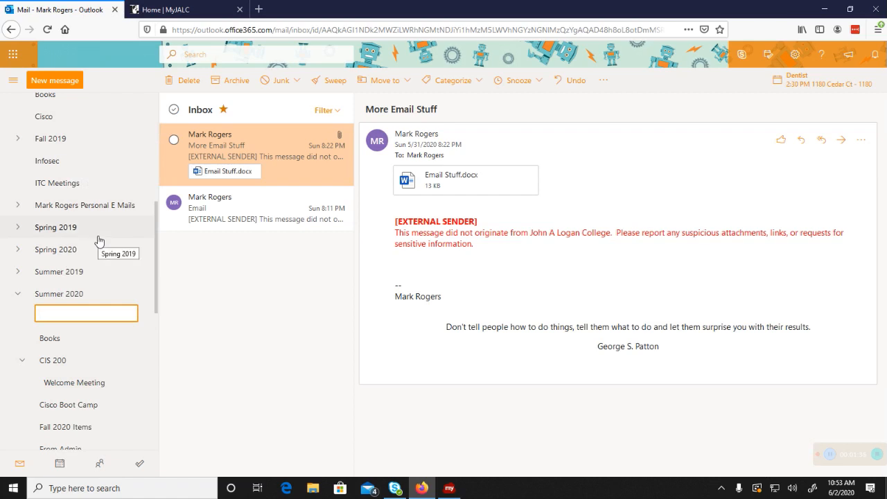
{"action": "type", "text": "Example"}
{"action": "key", "text": "Return"}
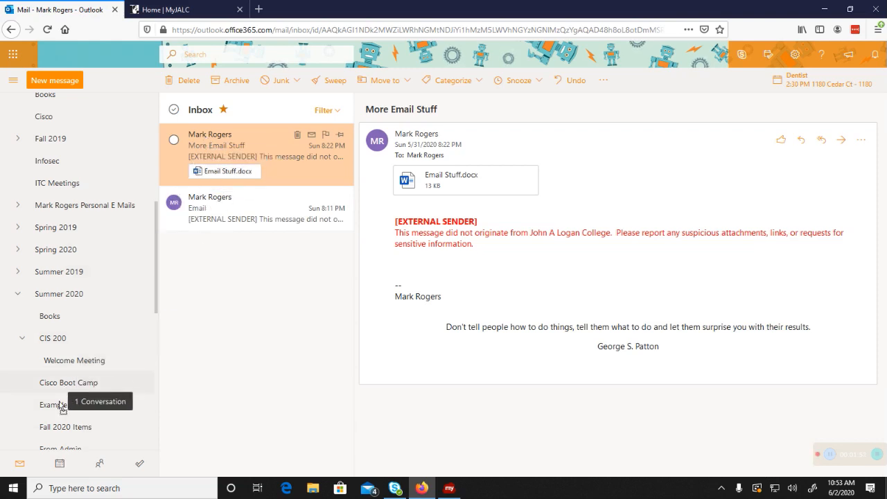
- Move the inbox messages into the Example folder and check the folder list
{"action": "left_click_drag", "start_coordinate": [57, 410], "coordinate": [56, 410]}
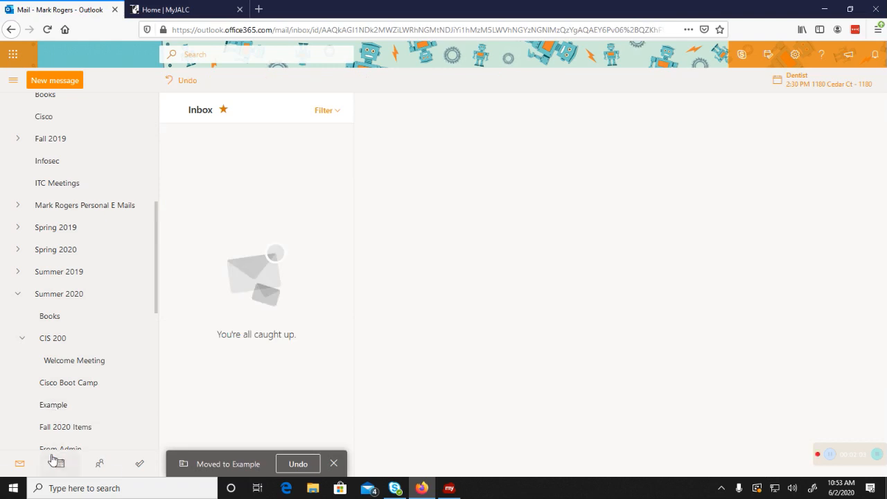
{"action": "scroll", "coordinate": [68, 340], "scroll_direction": "up", "scroll_amount": 5}
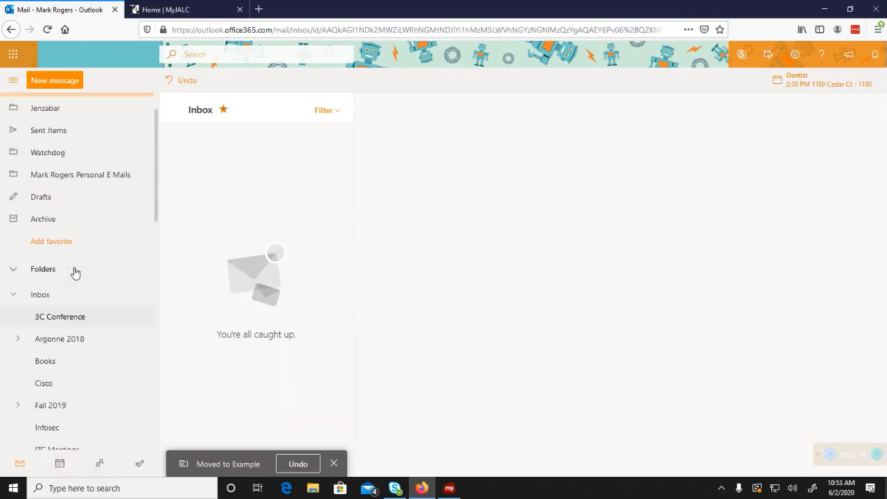
{"action": "scroll", "coordinate": [75, 149], "scroll_direction": "down", "scroll_amount": 5}
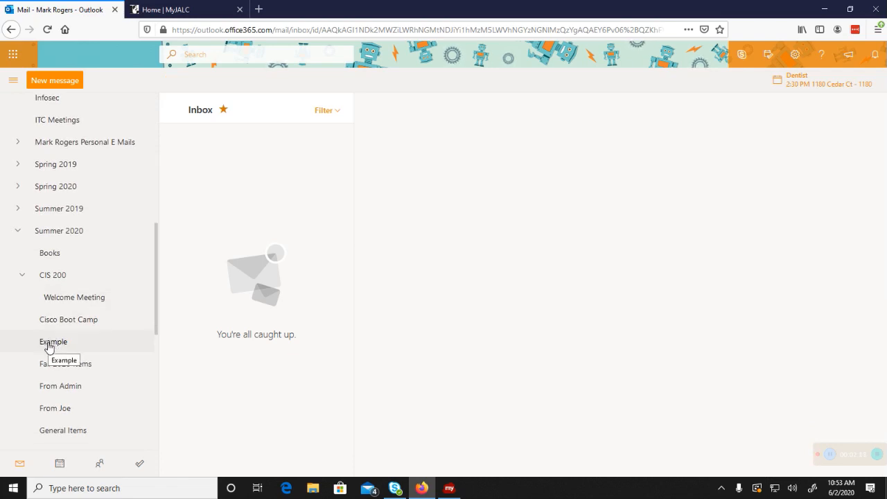
{"action": "scroll", "coordinate": [46, 339], "scroll_direction": "up", "scroll_amount": 6}
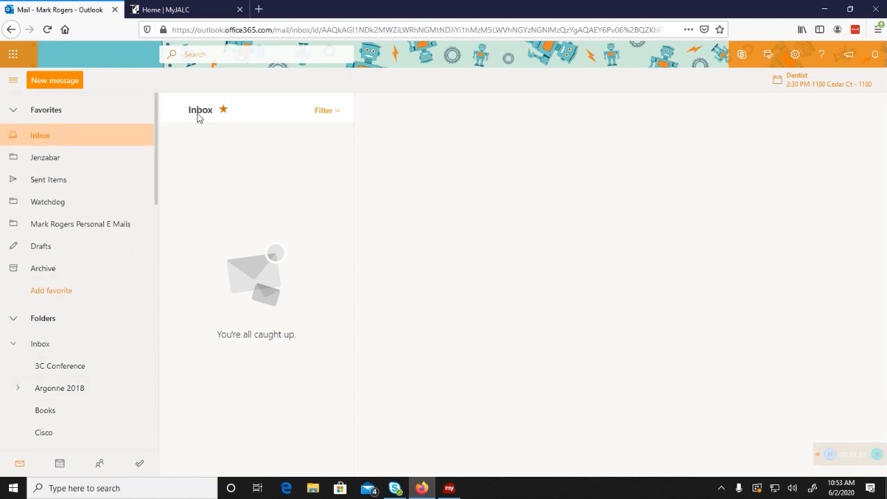
- Start a new email message and look over its whole signature block, including the closing quote
{"action": "left_click", "coordinate": [46, 83]}
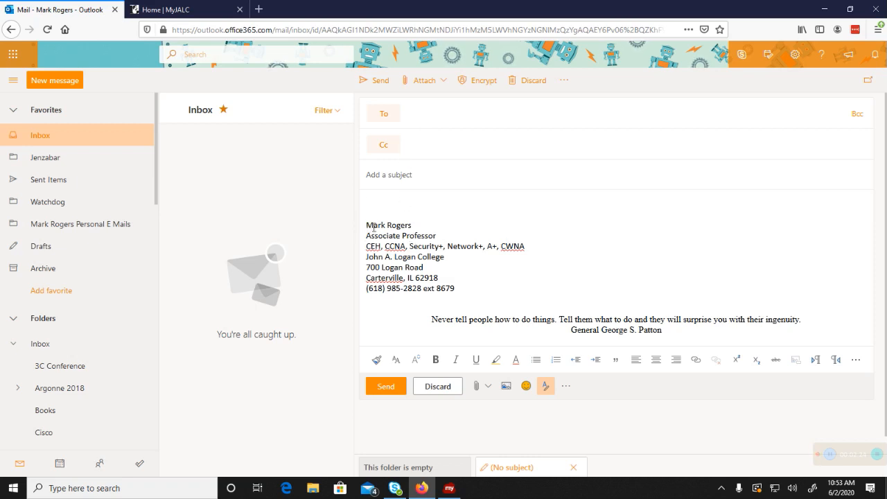
{"action": "left_click_drag", "start_coordinate": [367, 224], "coordinate": [779, 355]}
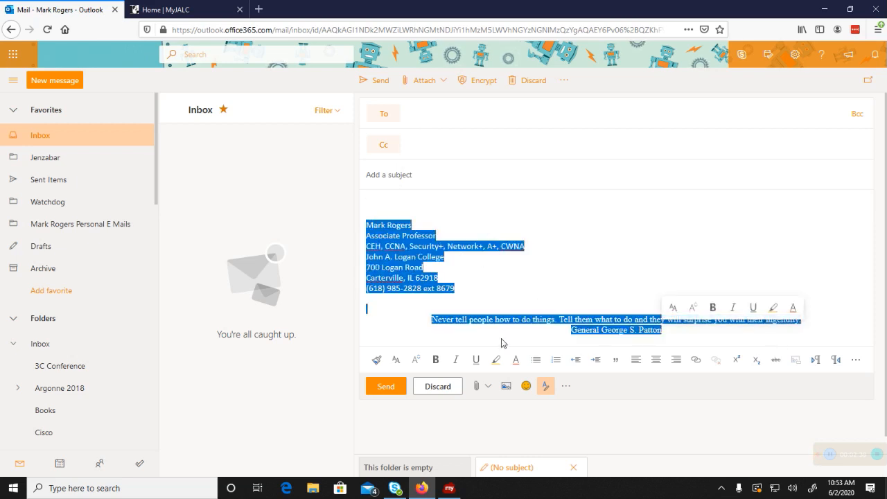
{"action": "left_click", "coordinate": [582, 293]}
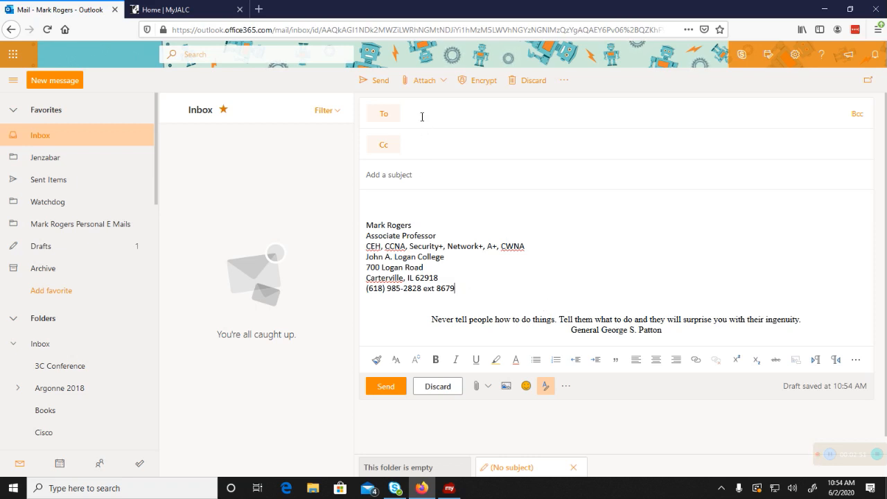
- Set the message subject to "Meeting Wednesday June 3 at 4:00 pm"
{"action": "left_click", "coordinate": [407, 174]}
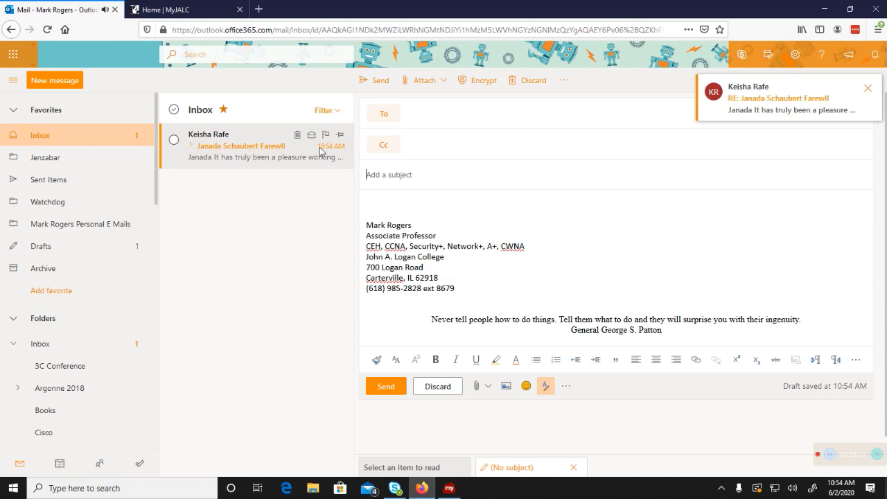
{"action": "type", "text": "Meeting Wednesday at 4"}
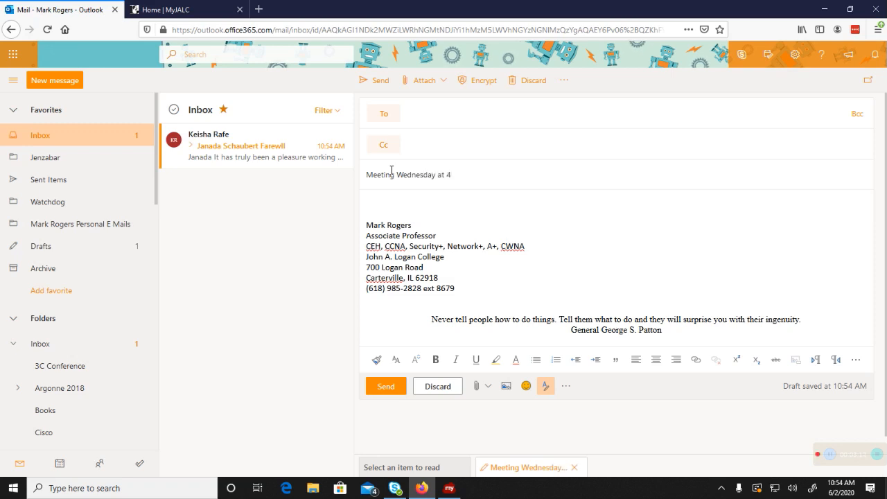
{"action": "type", "text": ":00"}
{"action": "type", "text": " pm"}
{"action": "type", "text": "June"}
{"action": "type", "text": " 3"}
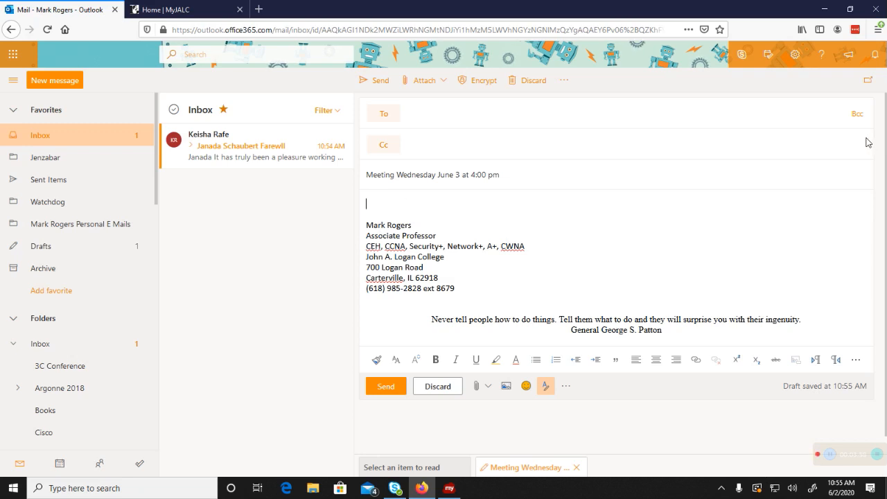
- Write the greeting "Hello John A. Logan Cyber Team," above the signature, followed by a blank line
{"action": "type", "text": "Hello"}
{"action": "type", "text": " every"}
{"action": "type", "text": "one"}
{"action": "key", "text": "BackSpace"}
{"action": "key", "text": "BackSpace"}
{"action": "key", "text": "BackSpace"}
{"action": "key", "text": "BackSpace"}
{"action": "key", "text": "BackSpace"}
{"action": "key", "text": "BackSpace"}
{"action": "key", "text": "BackSpace"}
{"action": "key", "text": "BackSpace"}
{"action": "type", "text": "John A. Logan Cyber"}
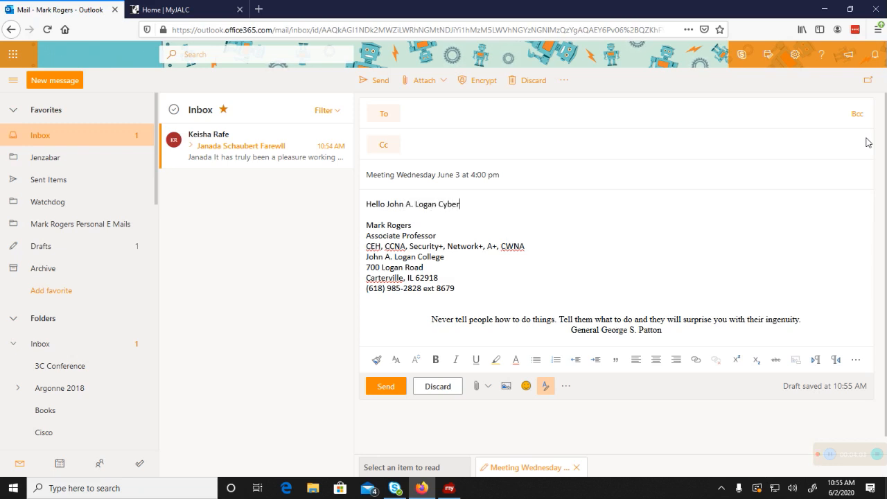
{"action": "type", "text": " Team,"}
{"action": "key", "text": "Return"}
{"action": "key", "text": "Return"}
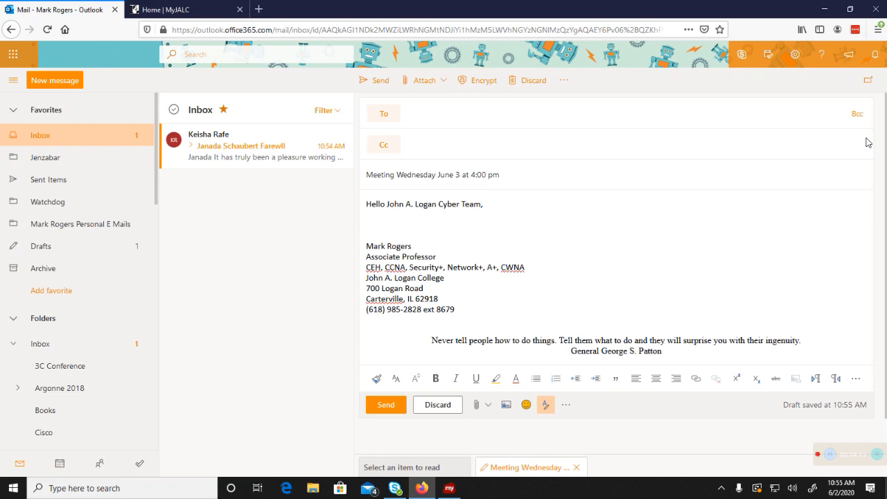
- Add the body sentence "We will be meeting June 3rd Wednesday at 4:00 pm in B75." below the greeting
{"action": "type", "text": "We will be meeting J"}
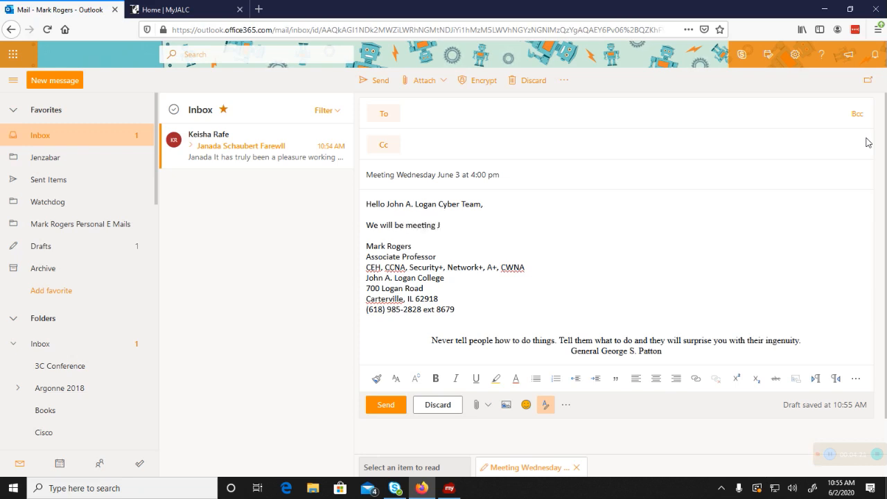
{"action": "type", "text": "une 3rd Wednesday"}
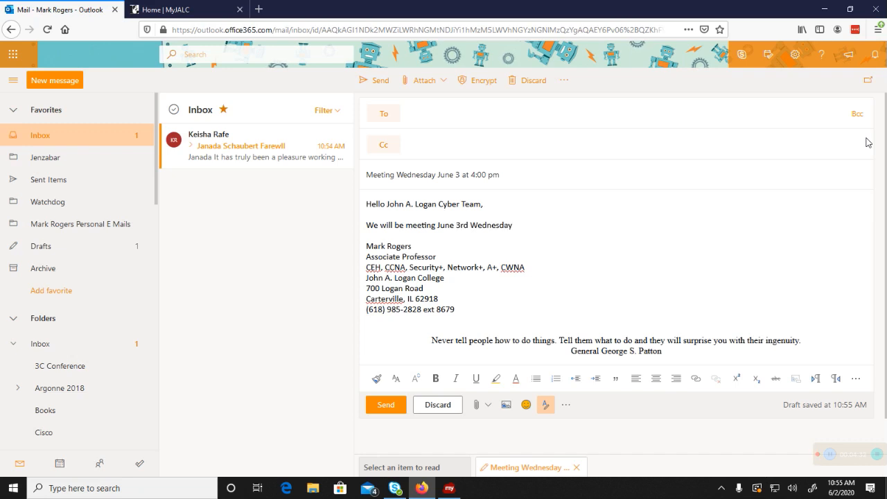
{"action": "type", "text": " at 4:00 pm in B75."}
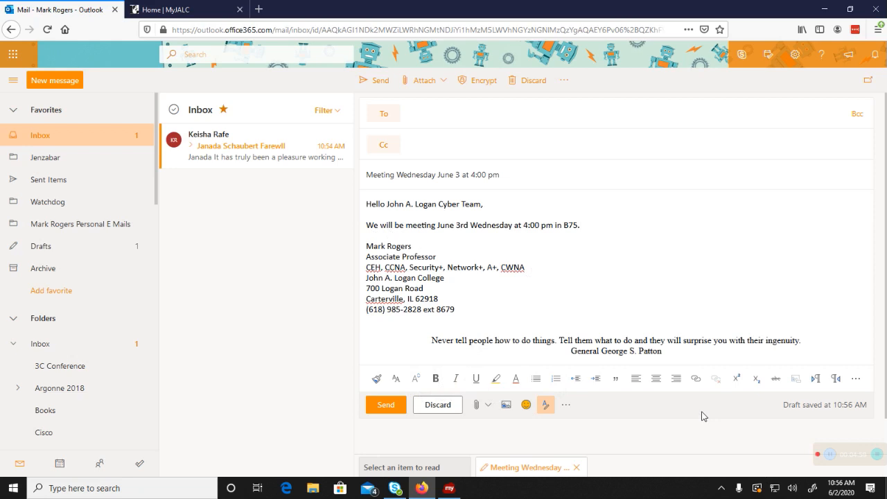
- Highlight the date "June 3rd" and the start of "Wednesday" in the body sentence in yellow
{"action": "left_click", "coordinate": [496, 380]}
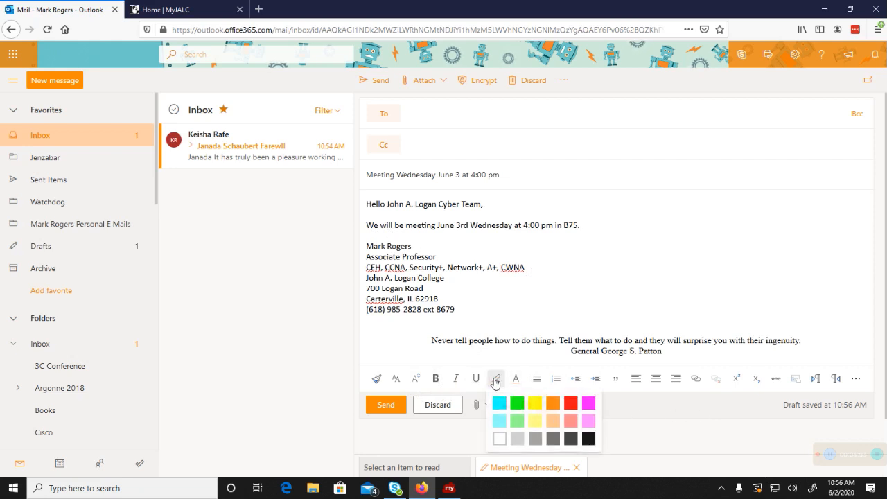
{"action": "left_click", "coordinate": [534, 404]}
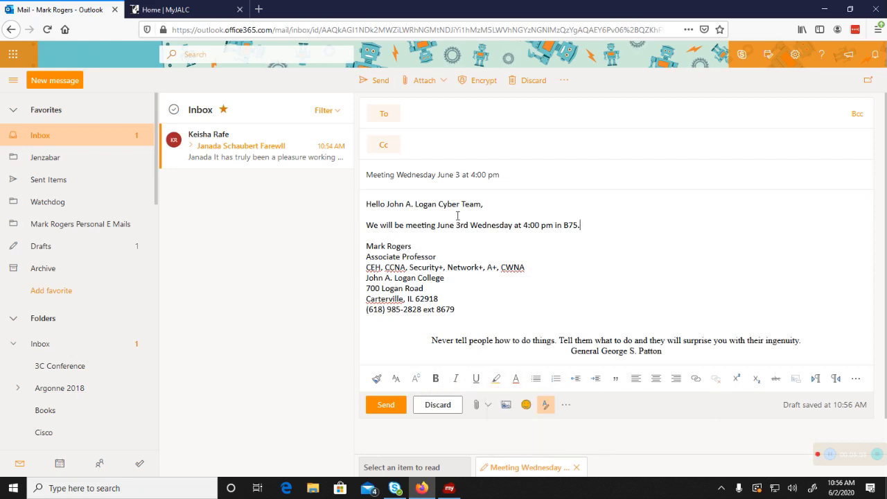
{"action": "left_click_drag", "start_coordinate": [436, 225], "coordinate": [477, 226]}
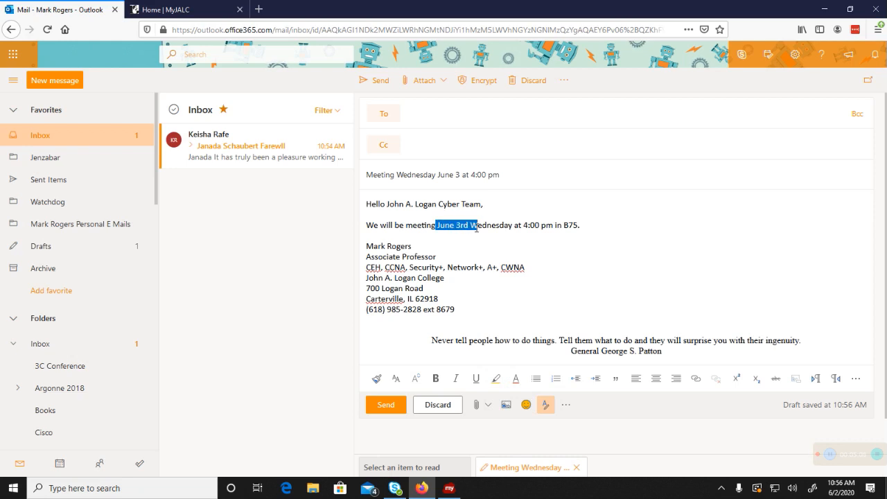
{"action": "left_click", "coordinate": [495, 379]}
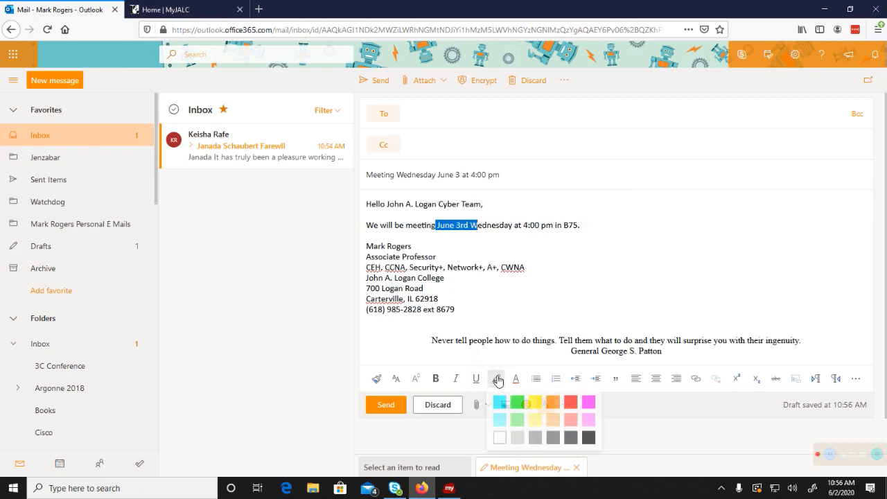
{"action": "left_click", "coordinate": [534, 403]}
{"action": "left_click", "coordinate": [619, 215]}
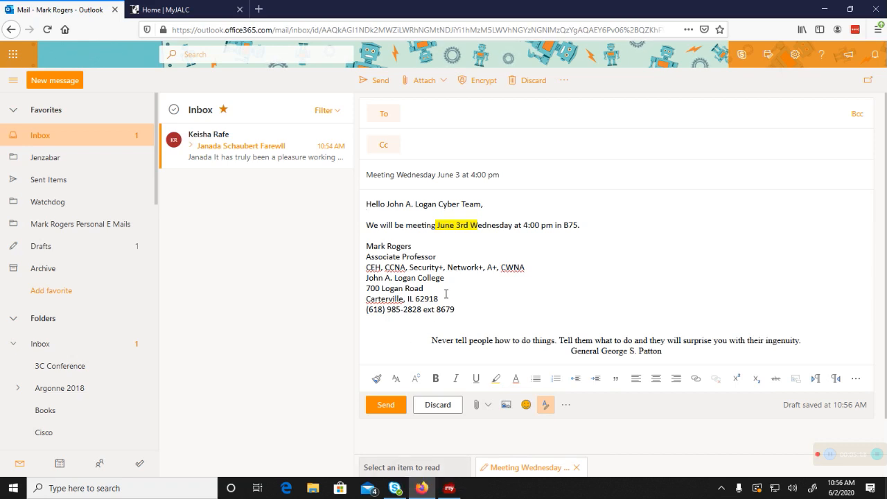
- Replace the yellow highlight with white from the date through the end of the body sentence
{"action": "left_click_drag", "start_coordinate": [435, 225], "coordinate": [581, 225]}
{"action": "left_click", "coordinate": [496, 379]}
{"action": "left_click", "coordinate": [501, 438]}
{"action": "left_click", "coordinate": [580, 303]}
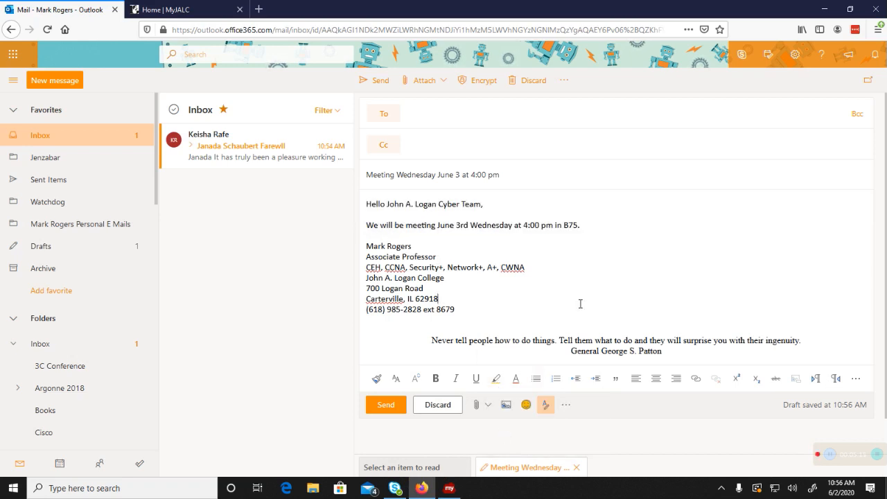
{"action": "left_click", "coordinate": [515, 380]}
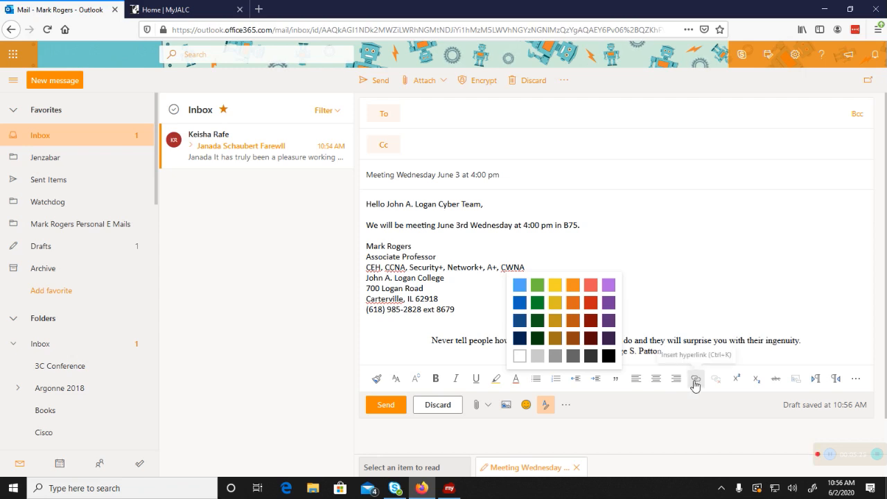
{"action": "left_click", "coordinate": [718, 298]}
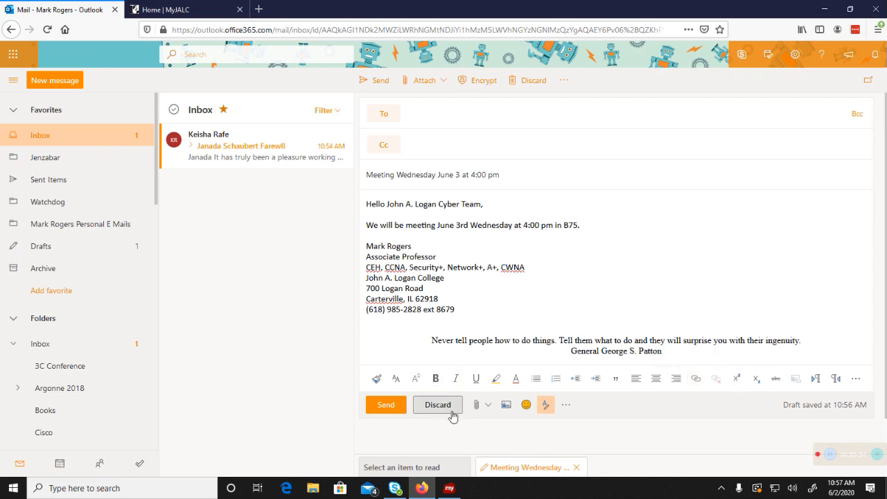
{"action": "left_click", "coordinate": [484, 408]}
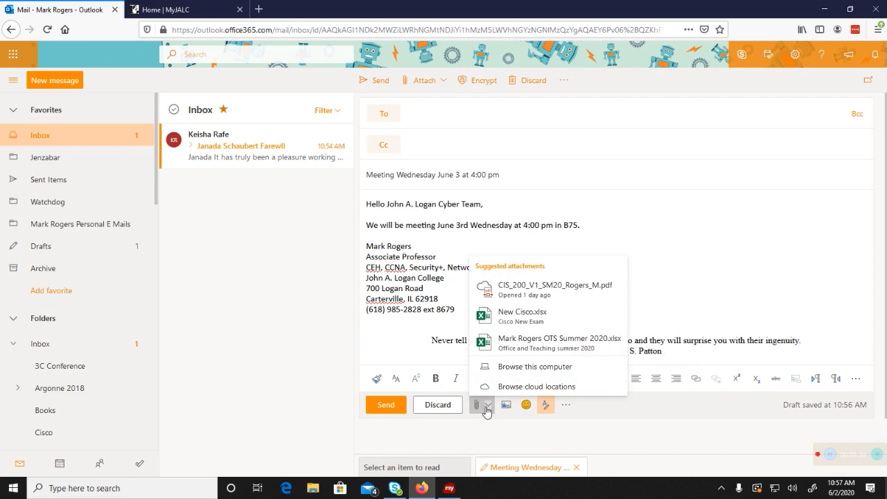
{"action": "left_click", "coordinate": [531, 367]}
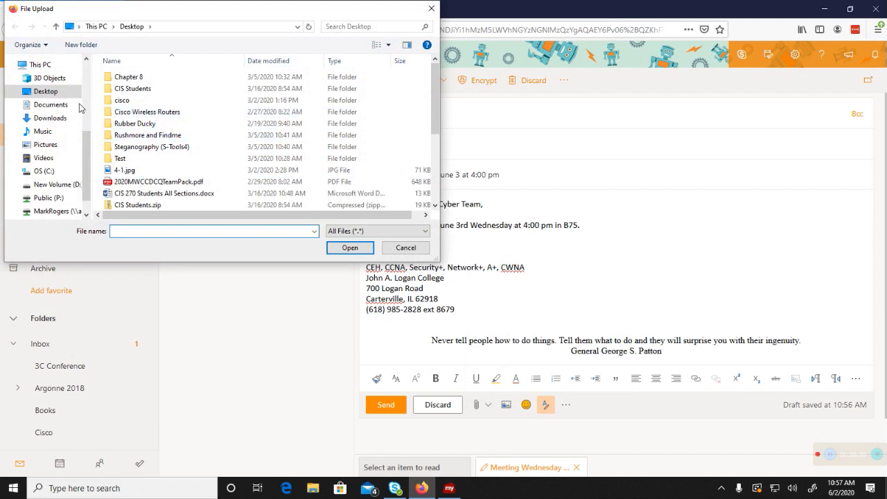
{"action": "scroll", "coordinate": [130, 149], "scroll_direction": "down", "scroll_amount": 4}
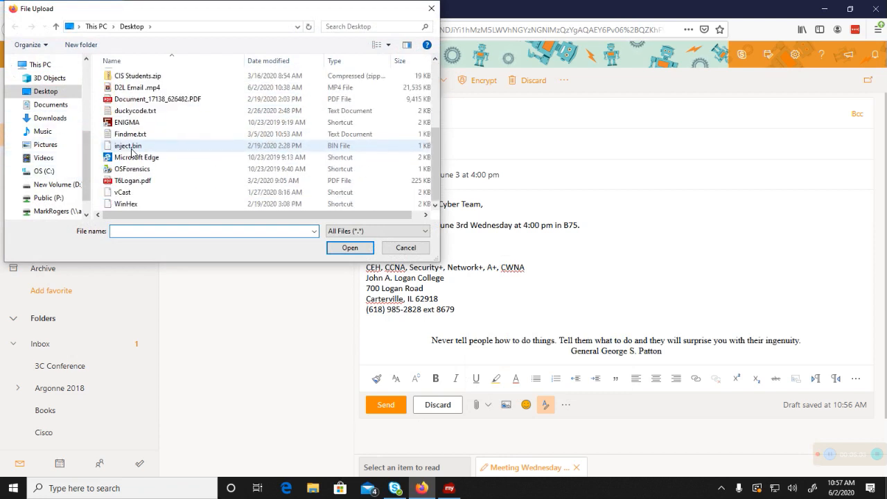
{"action": "left_click", "coordinate": [132, 88]}
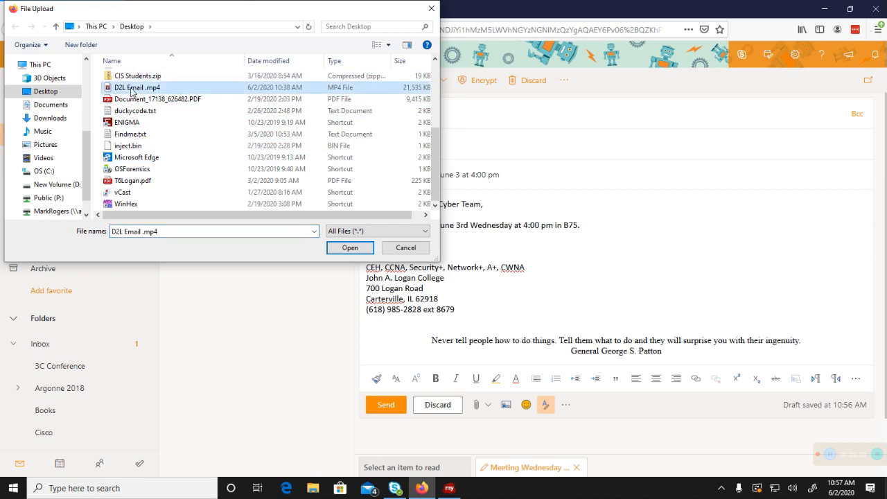
{"action": "left_click", "coordinate": [403, 248]}
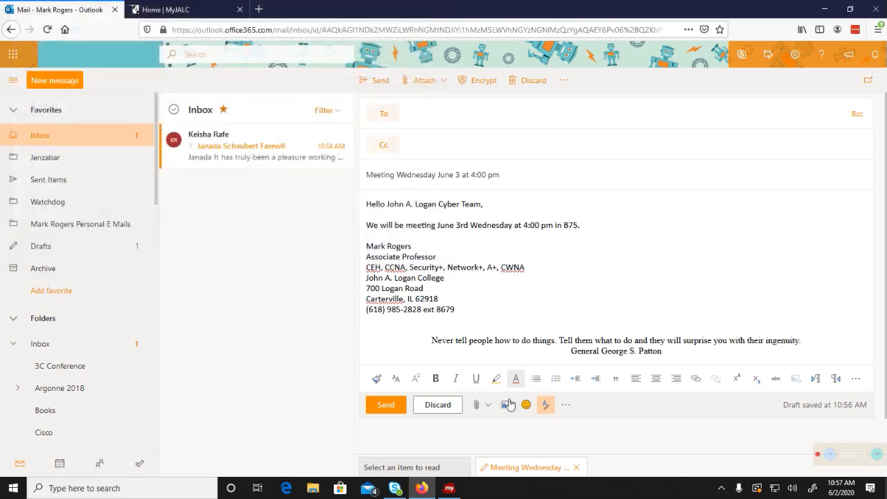
- Attach Circles V2.docx from the recent OneDrive files, sharing it as a OneDrive link
{"action": "left_click", "coordinate": [478, 405]}
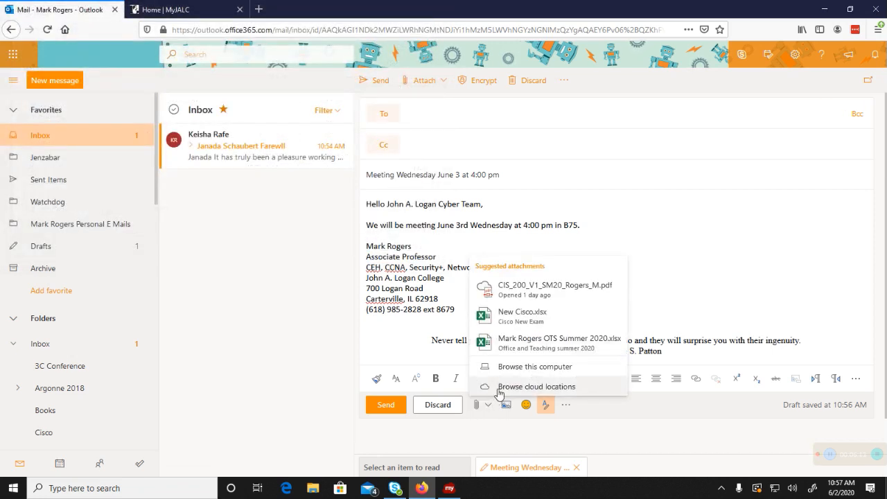
{"action": "left_click", "coordinate": [499, 388]}
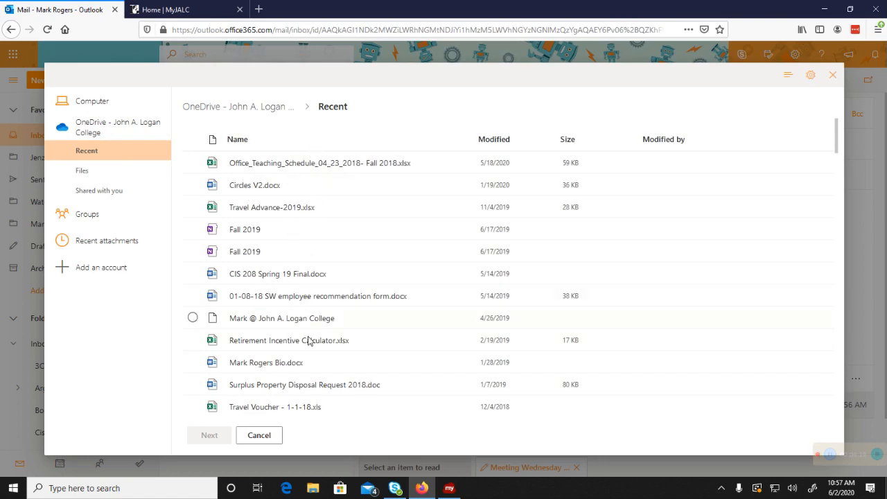
{"action": "scroll", "coordinate": [372, 374], "scroll_direction": "down", "scroll_amount": 3}
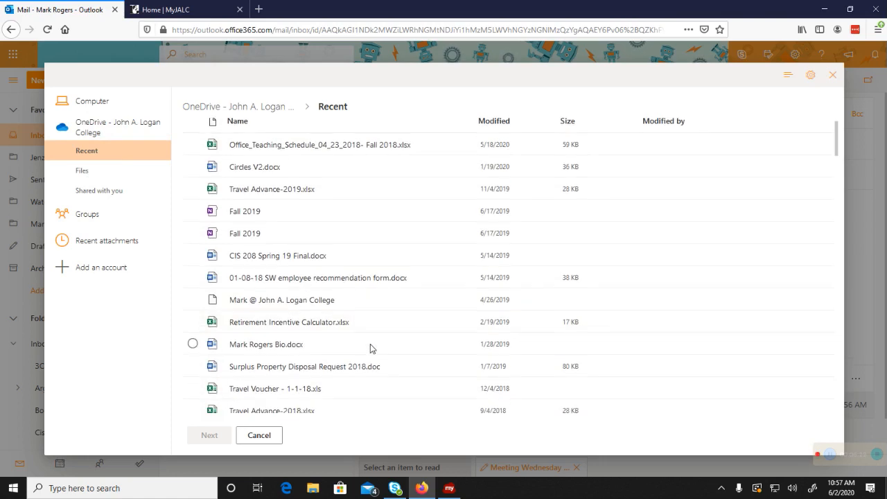
{"action": "scroll", "coordinate": [370, 359], "scroll_direction": "down", "scroll_amount": 5}
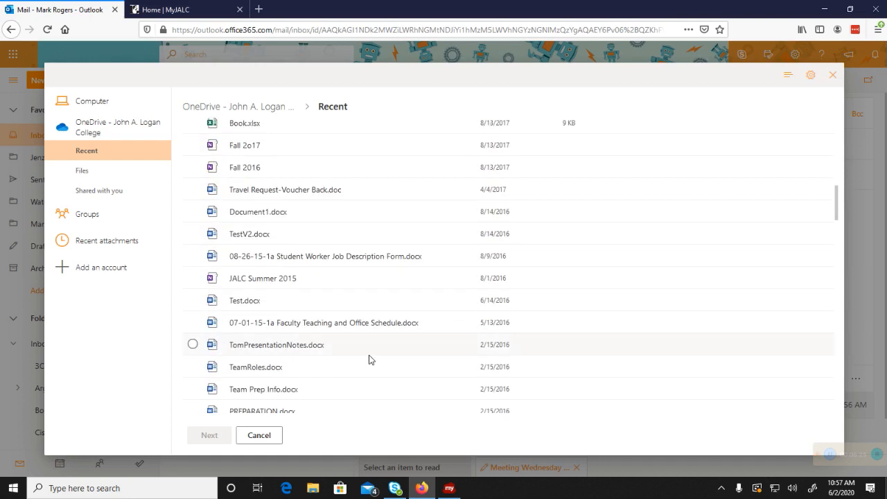
{"action": "scroll", "coordinate": [369, 360], "scroll_direction": "up", "scroll_amount": 8}
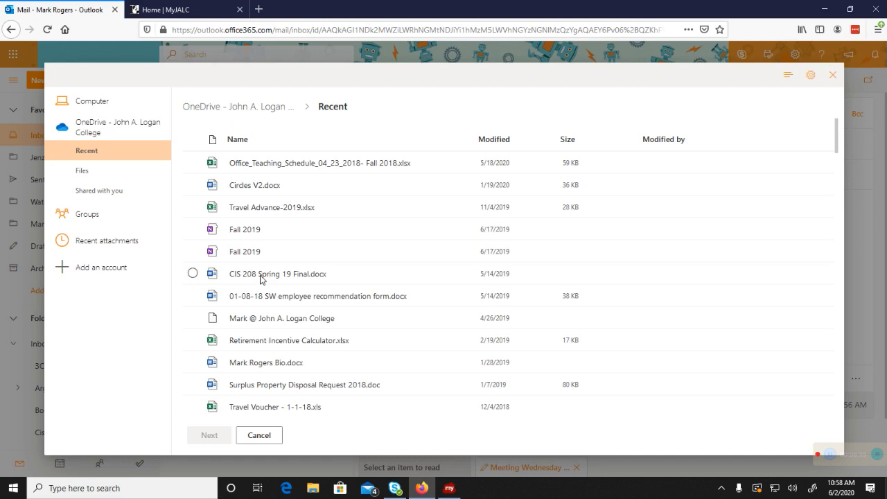
{"action": "left_click", "coordinate": [262, 188]}
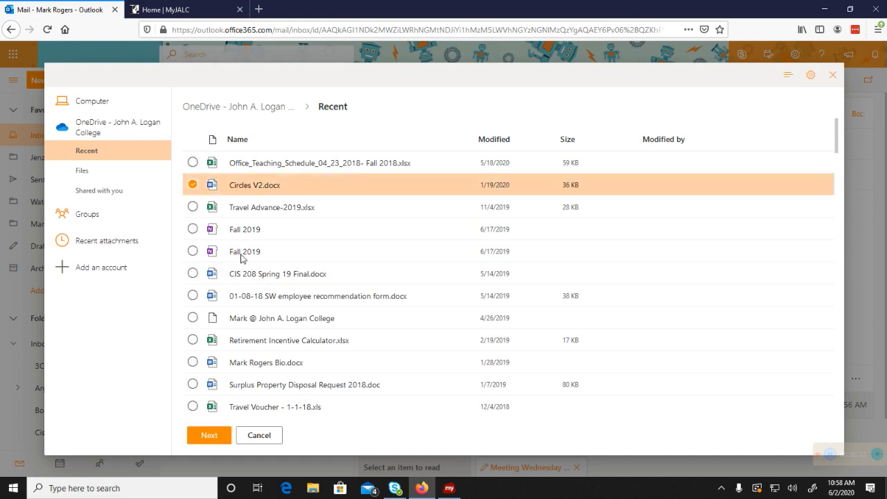
{"action": "left_click", "coordinate": [208, 435]}
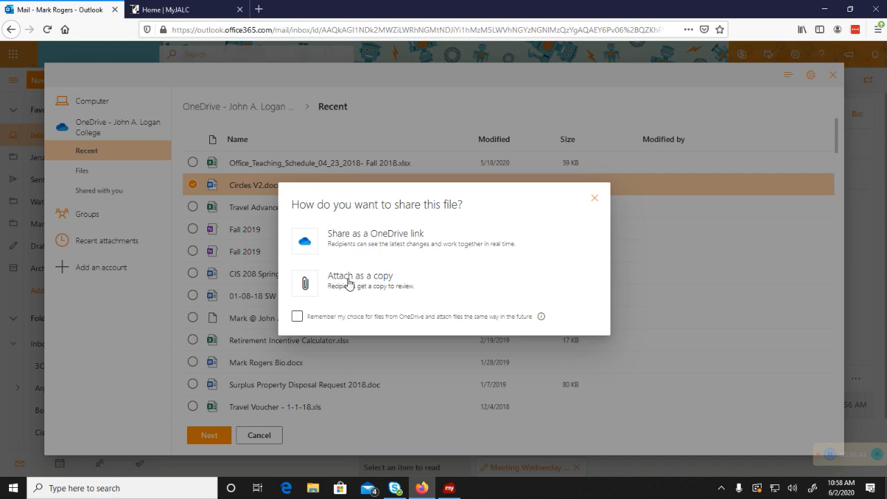
{"action": "left_click", "coordinate": [367, 240]}
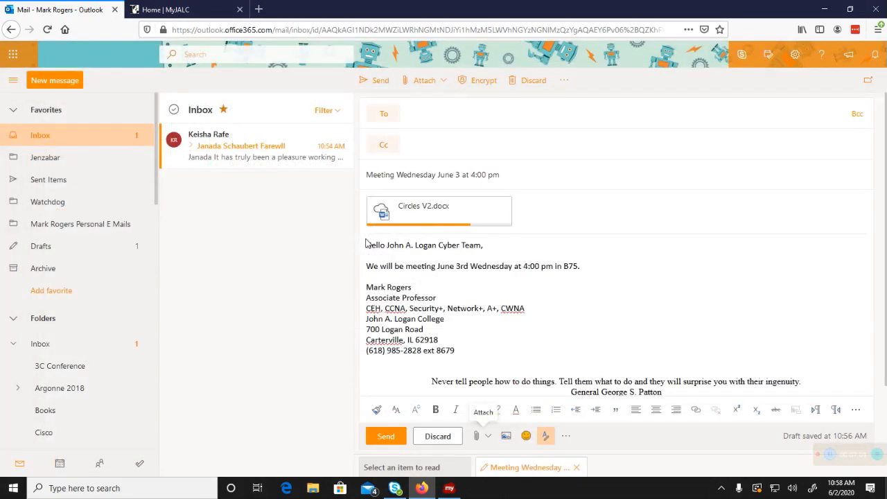
- Add the intended contact as the message's main recipient by searching for the contact's first name
{"action": "left_click", "coordinate": [428, 112]}
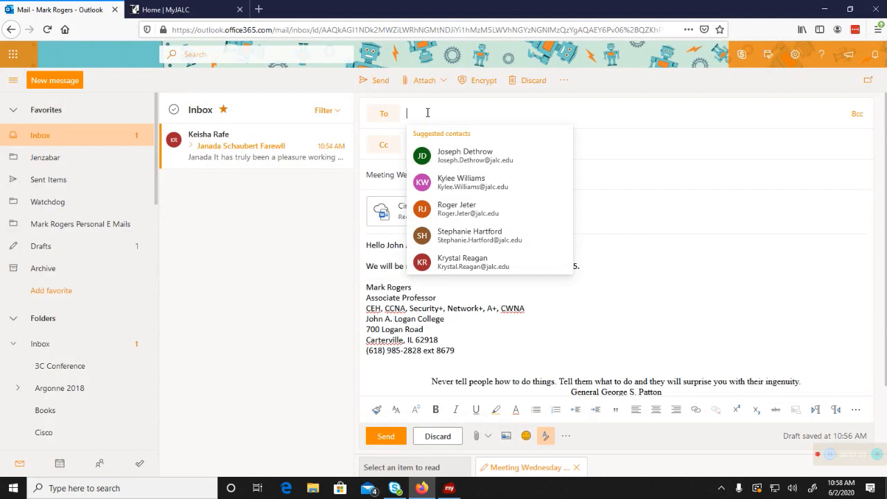
{"action": "type", "text": "kyle"}
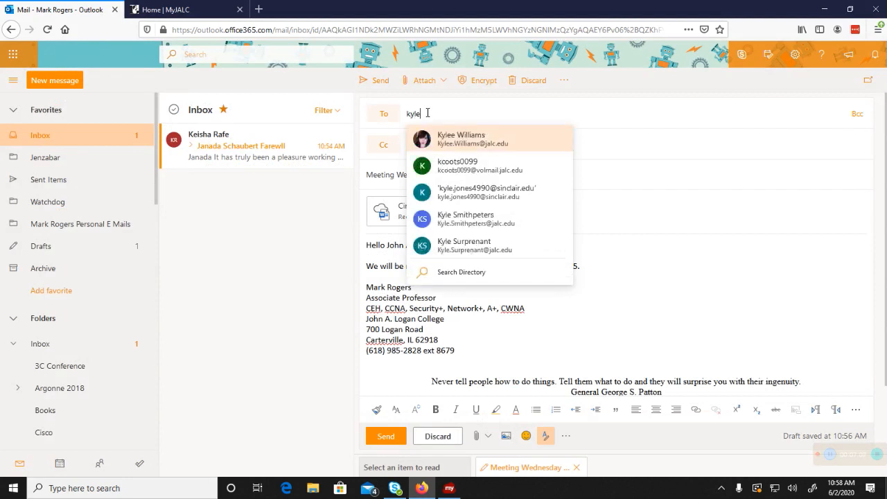
{"action": "type", "text": "e"}
{"action": "key", "text": "Return"}
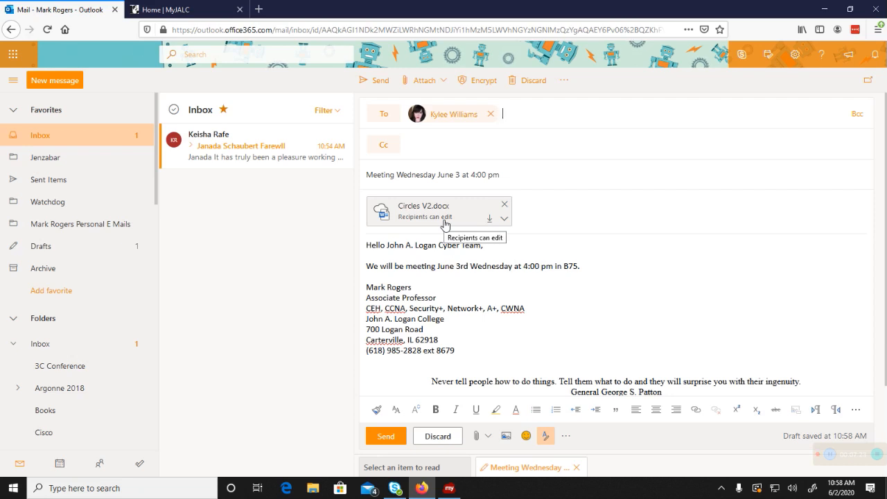
- Append the sentence "I have included a Onedrive link for your editing purposes." to the end of the meeting line
{"action": "left_click", "coordinate": [592, 267]}
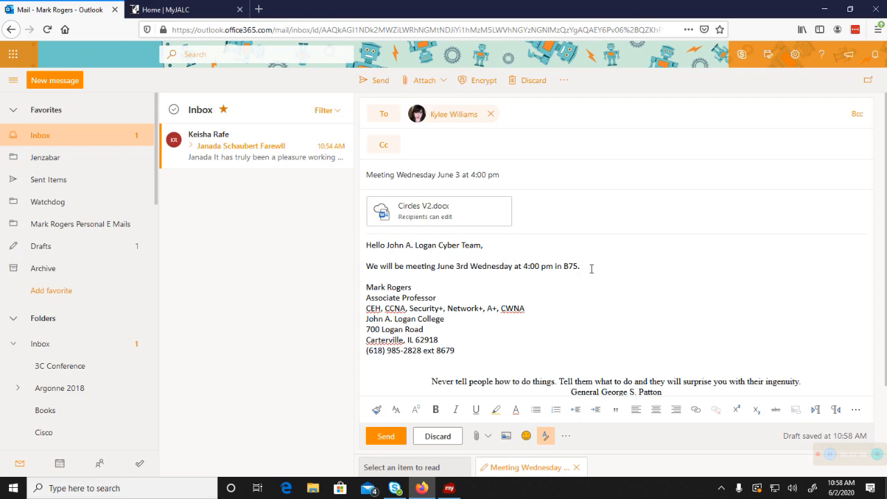
{"action": "type", "text": "I have included a on"}
{"action": "key", "text": "BackSpace"}
{"action": "key", "text": "BackSpace"}
{"action": "type", "text": "Onedrive link for "}
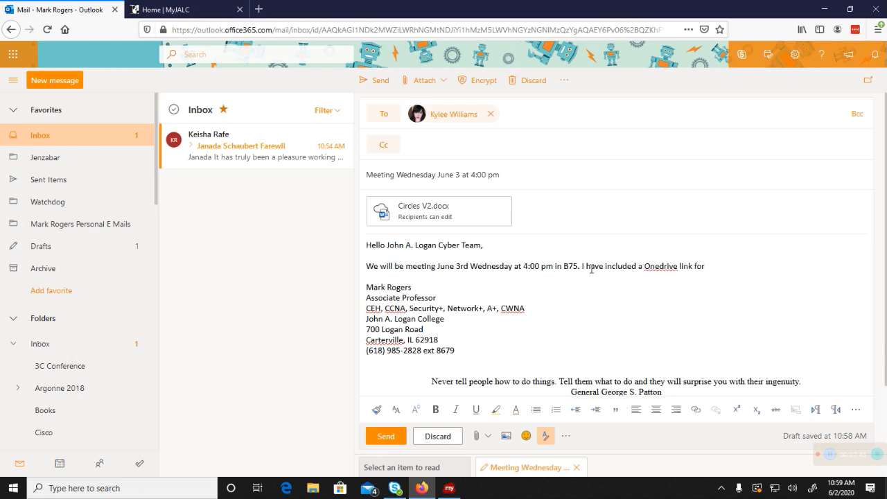
{"action": "type", "text": "your editting"}
{"action": "key", "text": "BackSpace"}
{"action": "key", "text": "BackSpace"}
{"action": "key", "text": "BackSpace"}
{"action": "key", "text": "BackSpace"}
{"action": "key", "text": "BackSpace"}
{"action": "type", "text": "ing purposes."}
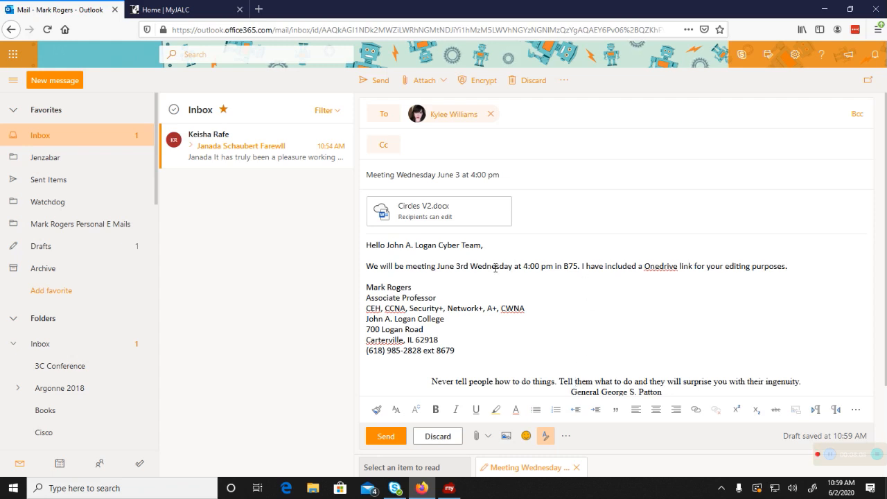
- Look over the emojis and GIFs available for the message, and insert the saved signature
{"action": "left_click", "coordinate": [527, 437]}
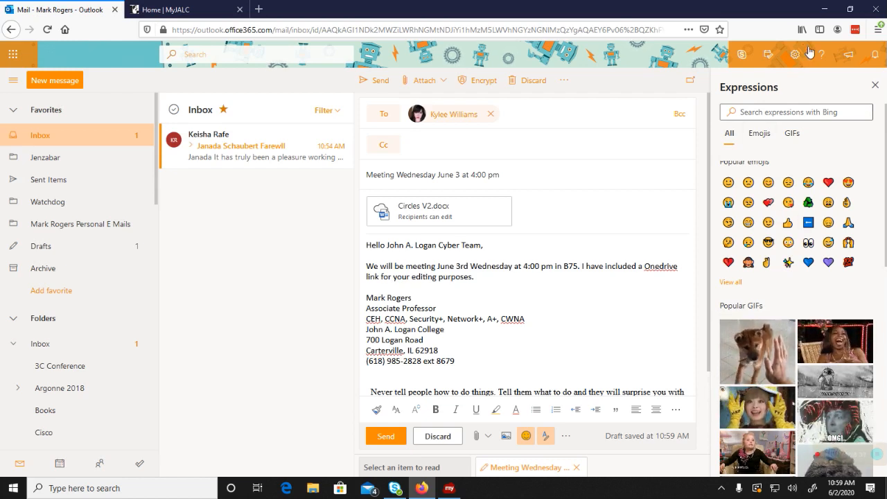
{"action": "left_click", "coordinate": [875, 88]}
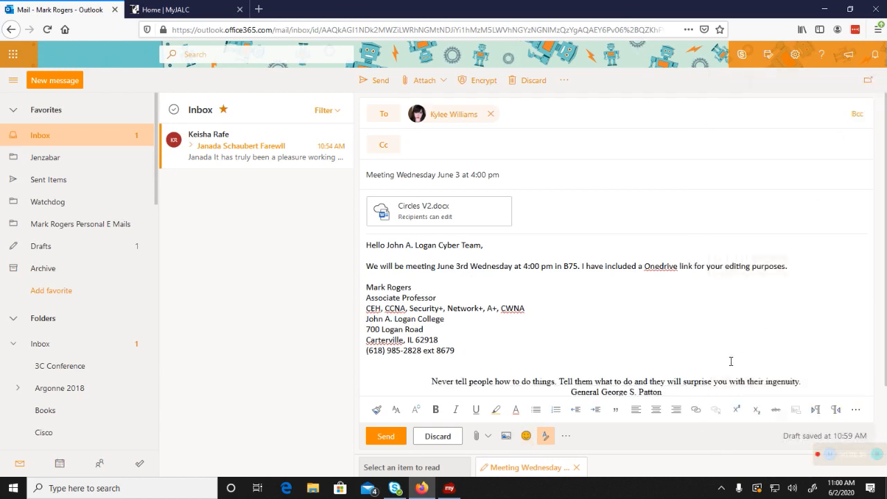
{"action": "left_click", "coordinate": [566, 437]}
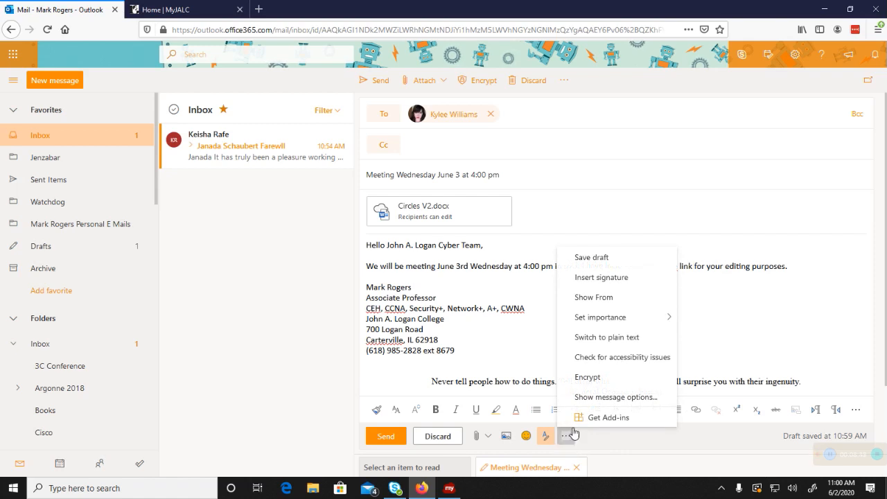
{"action": "mouse_move", "coordinate": [614, 323]}
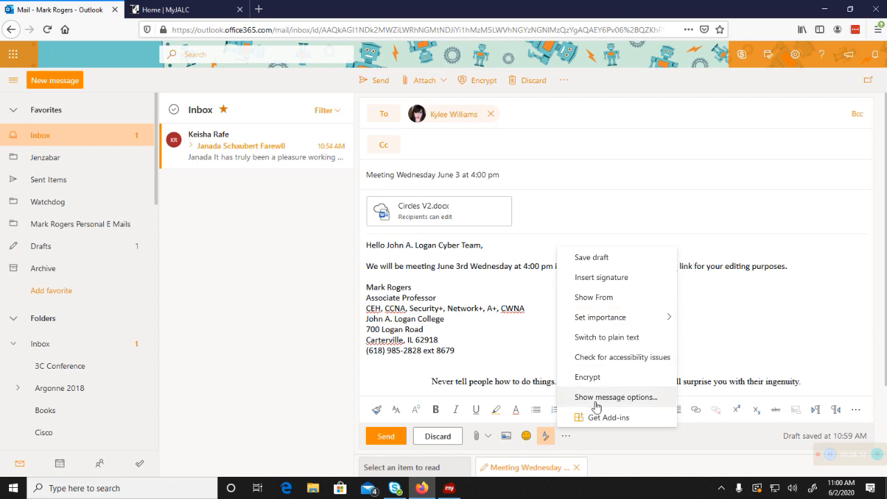
{"action": "left_click", "coordinate": [596, 278]}
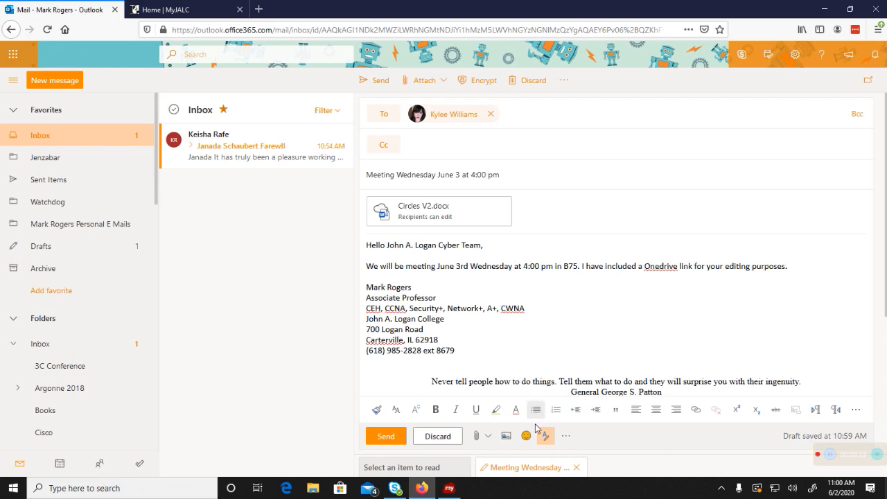
- Examine the message's sensitivity, read receipt and delivery receipt options, and leave without applying changes
{"action": "left_click", "coordinate": [566, 436]}
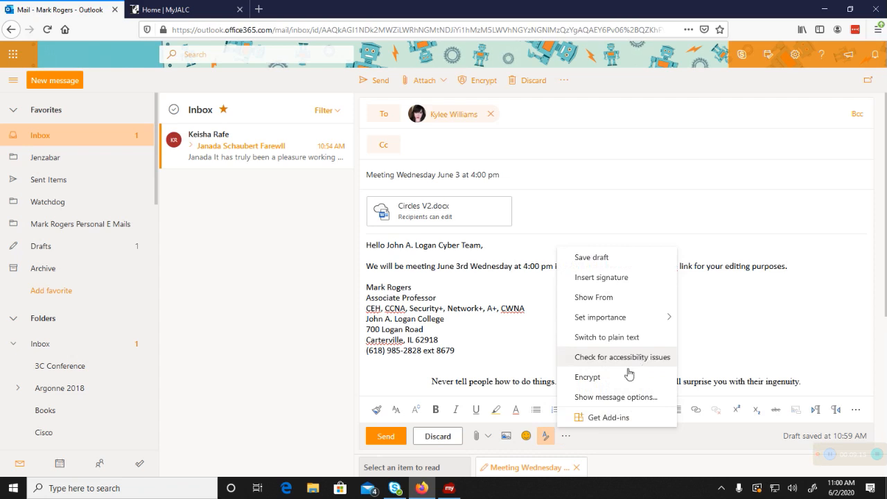
{"action": "left_click", "coordinate": [603, 397]}
{"action": "left_click", "coordinate": [404, 272]}
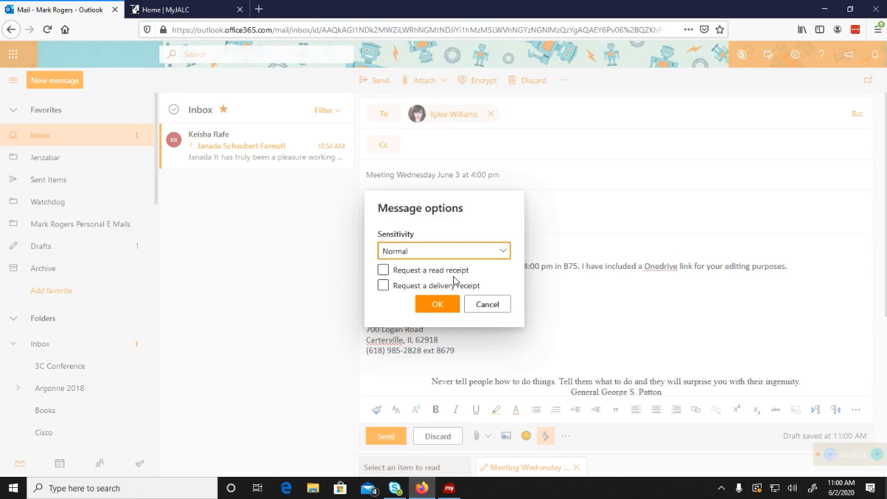
{"action": "left_click", "coordinate": [478, 306]}
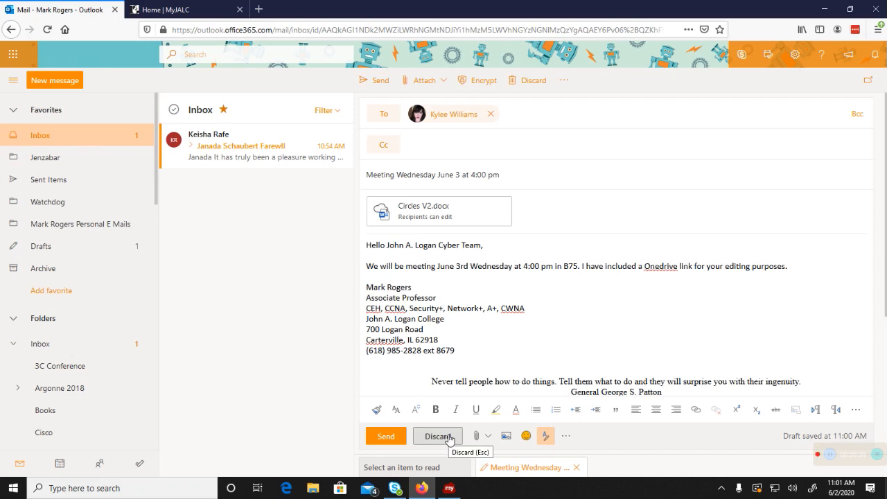
- Send the meeting message with its OneDrive attachment
{"action": "left_click", "coordinate": [386, 436]}
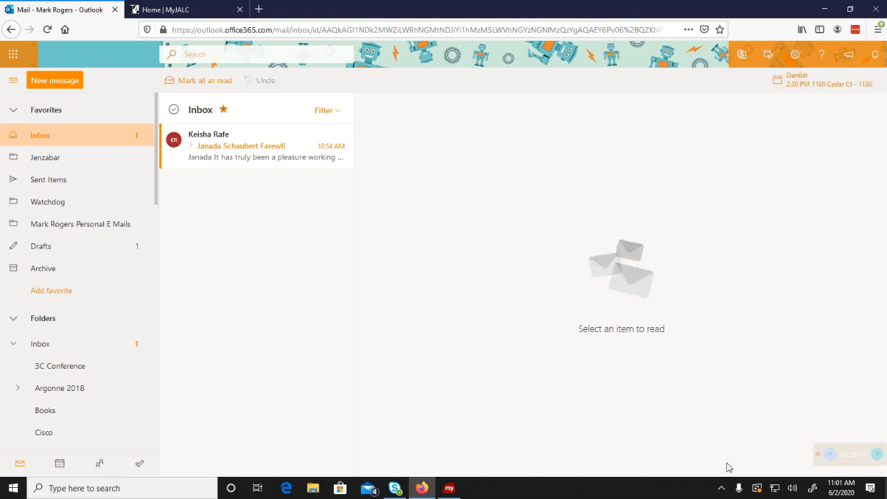